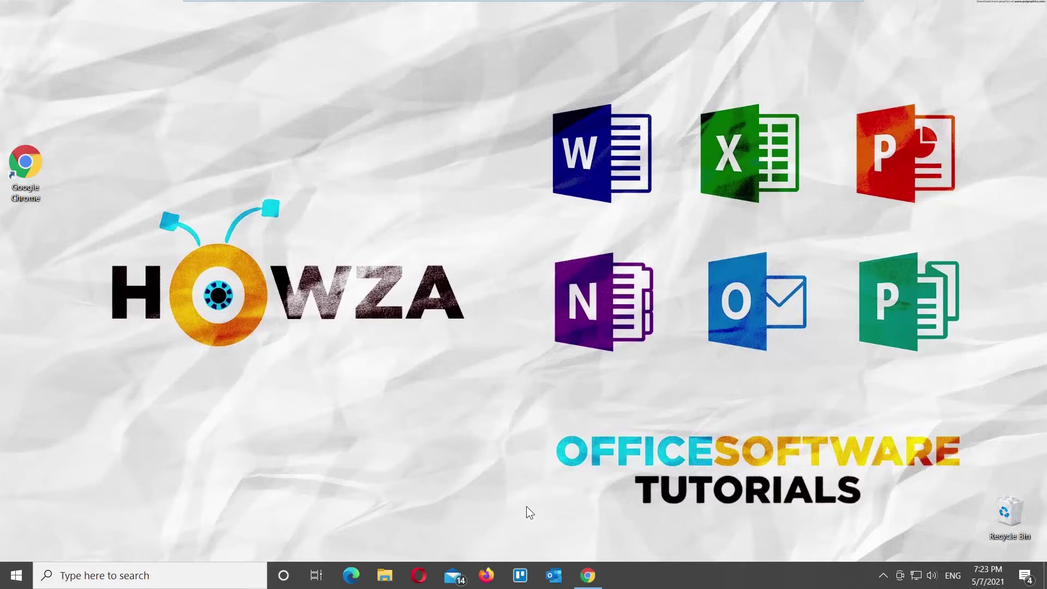
# Add an empty line below the Howza document's title and start a new blank drawing
pyautogui.click(588, 575)
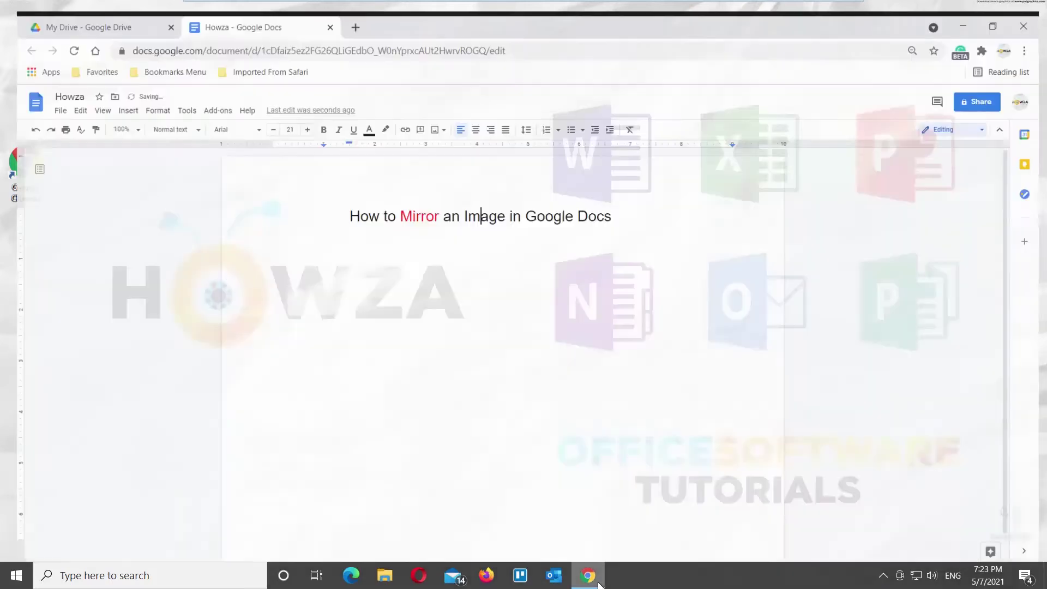
pyautogui.click(352, 280)
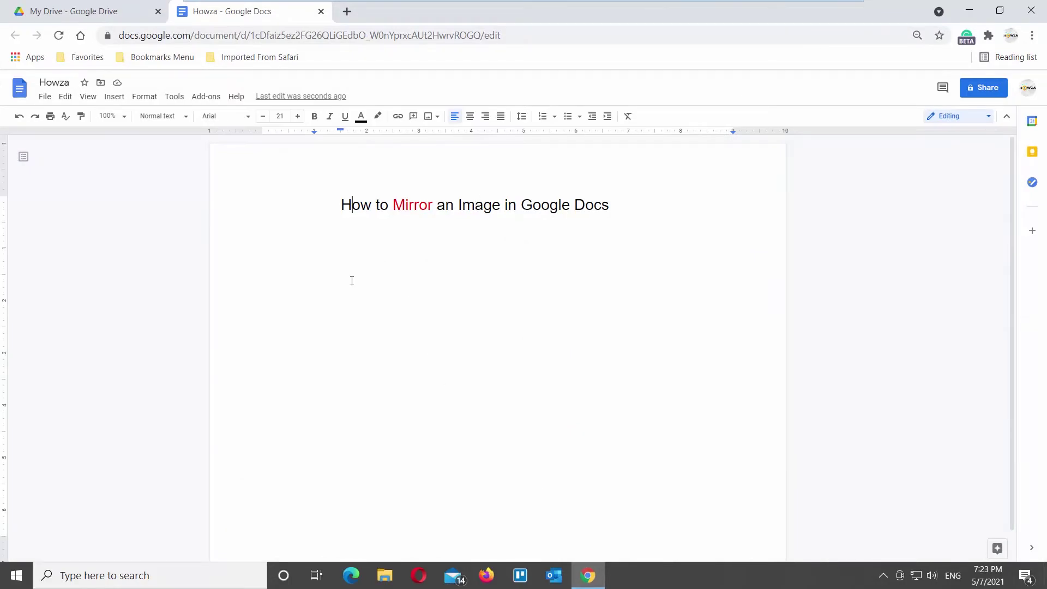
pyautogui.click(614, 215)
pyautogui.press('Return')
pyautogui.click(113, 96)
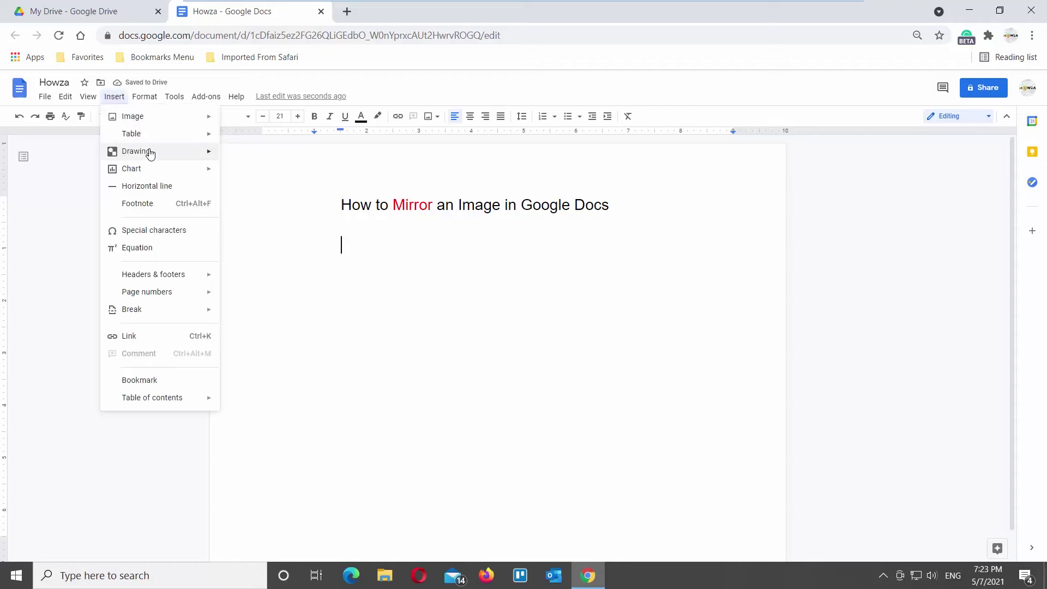
pyautogui.moveTo(135, 151)
pyautogui.click(238, 152)
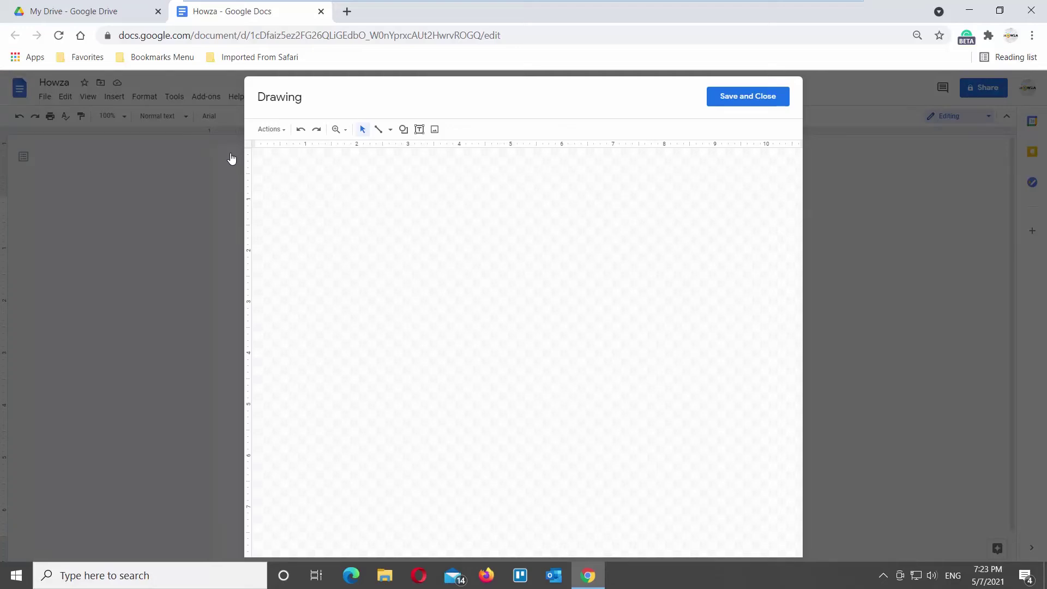
# Upload sunset-5222626_1920.jpg from the computer onto the drawing canvas
pyautogui.click(437, 133)
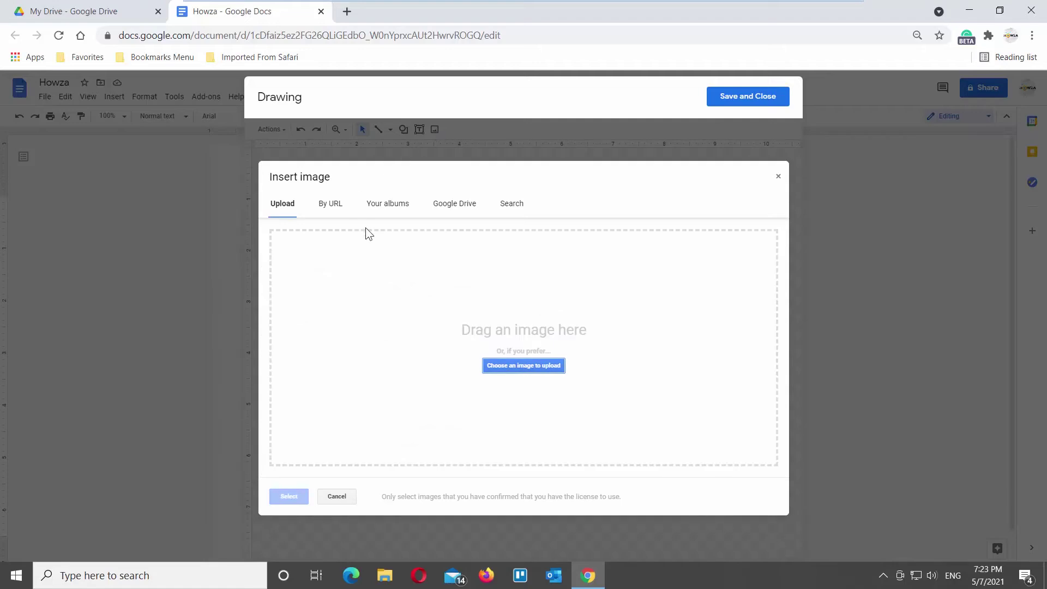
pyautogui.click(496, 361)
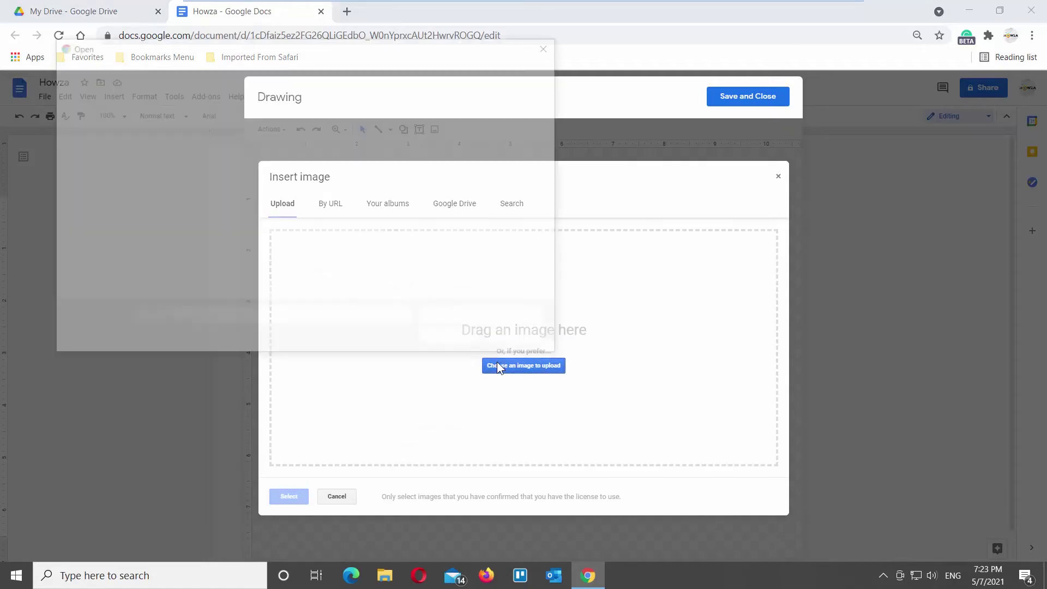
pyautogui.scroll(-2, 307, 242)
pyautogui.click(273, 283)
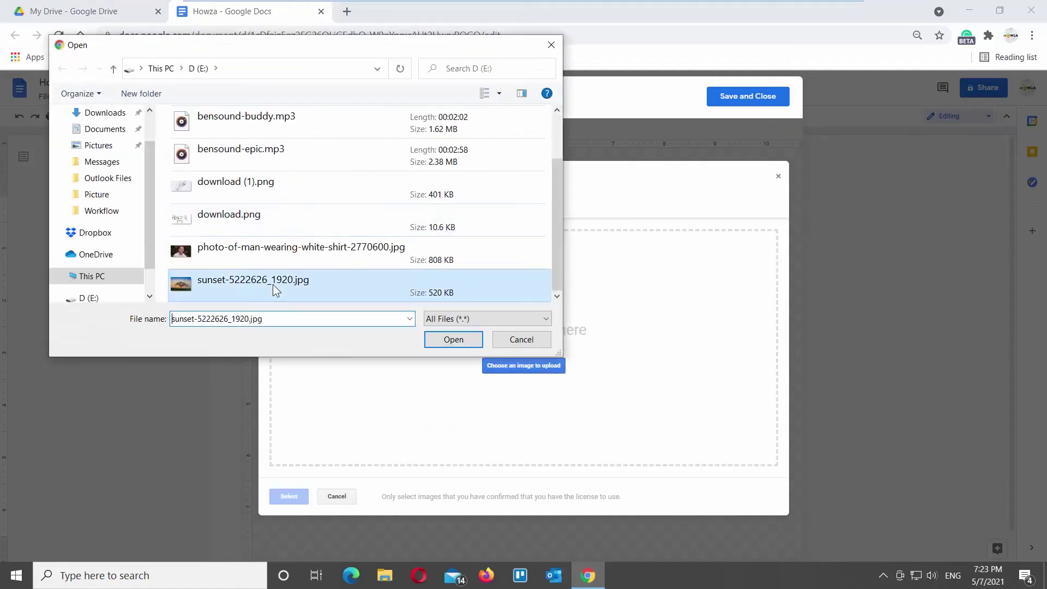
pyautogui.click(453, 339)
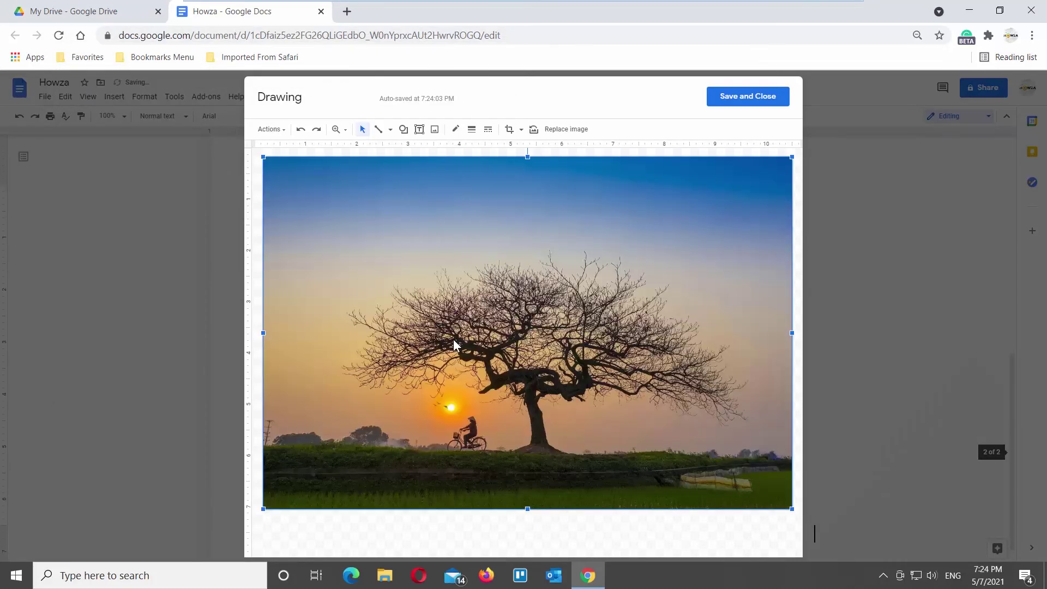
# Flip the sunset photo horizontally and save the drawing into the document
pyautogui.click(279, 131)
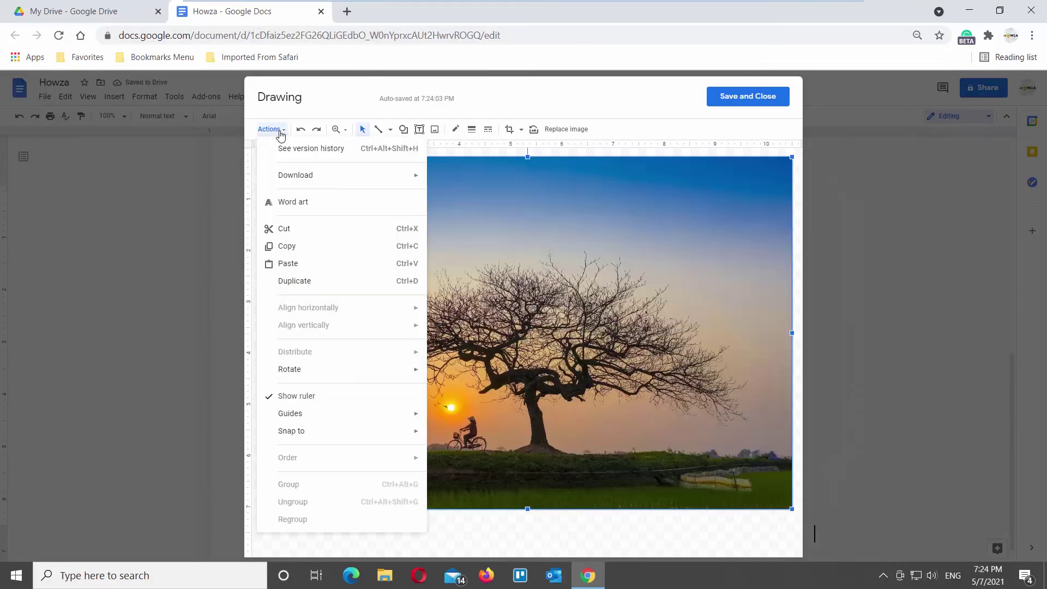
pyautogui.moveTo(339, 369)
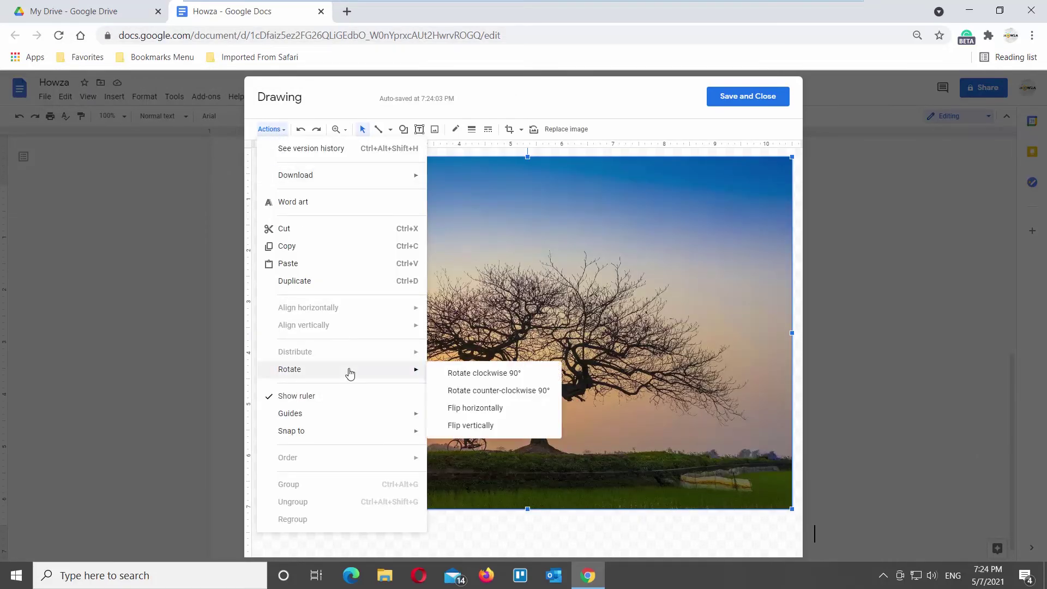
pyautogui.click(461, 407)
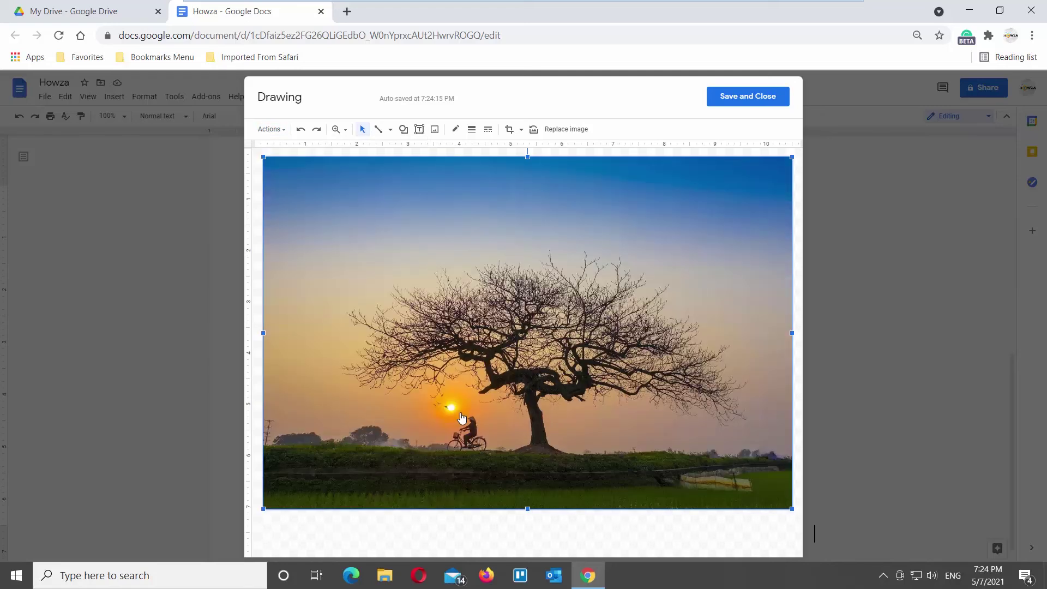
pyautogui.click(272, 130)
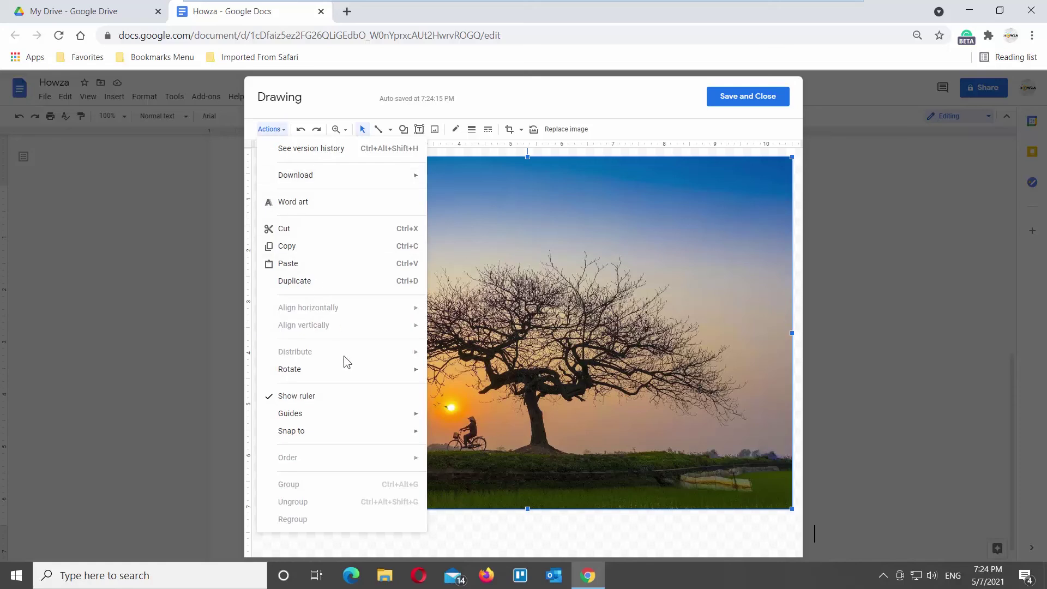
pyautogui.click(462, 408)
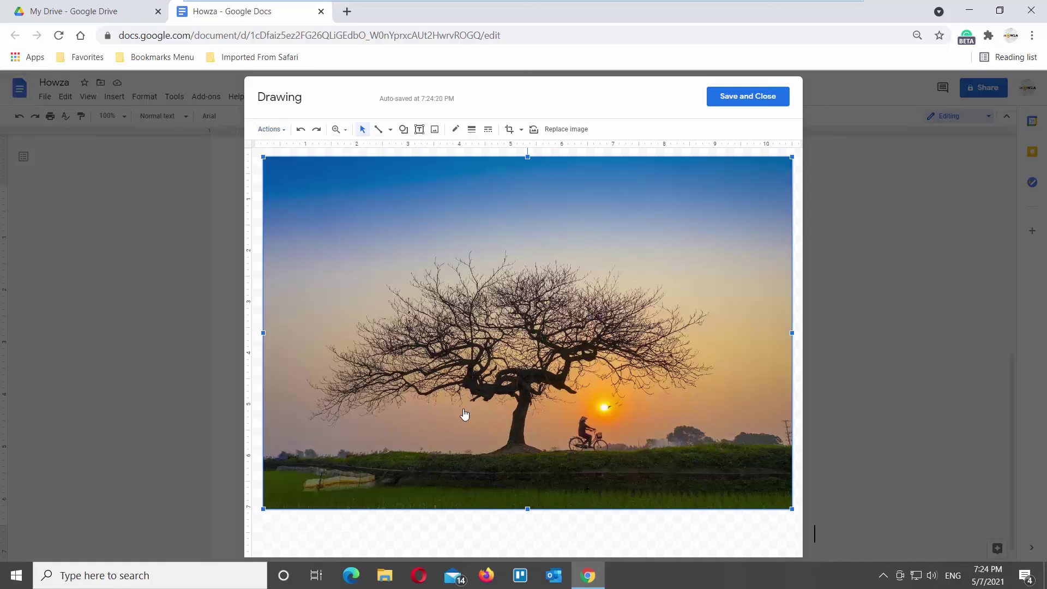
pyautogui.click(751, 98)
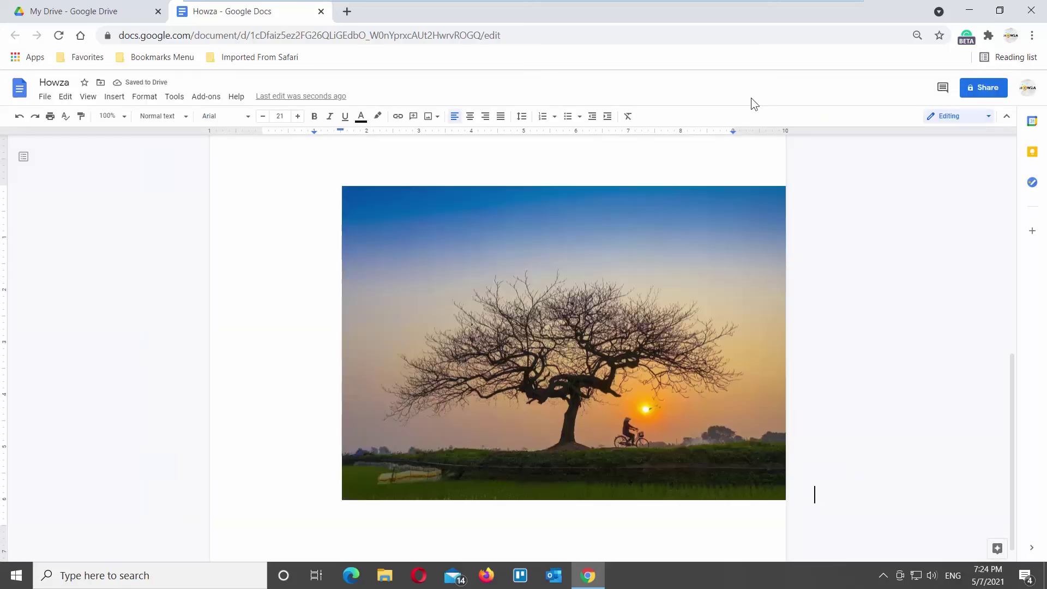
pyautogui.click(649, 277)
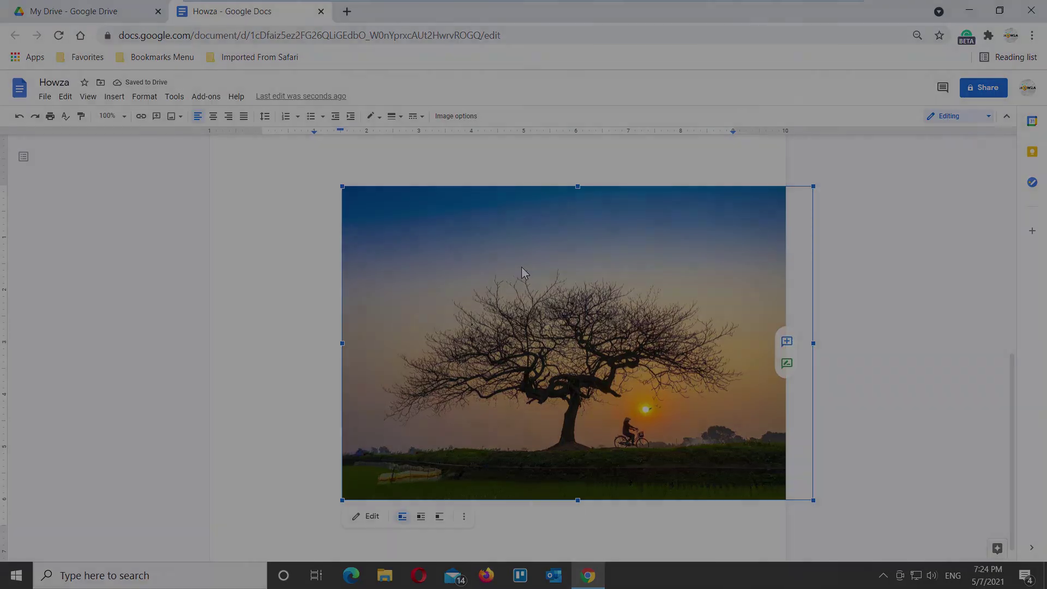